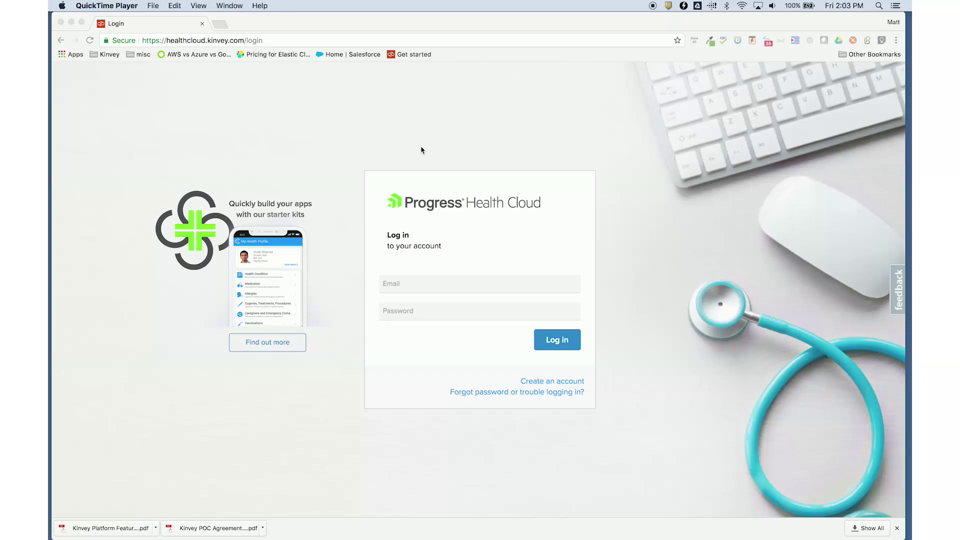
- View the Progress Health Cloud features overview, then return to the login page
{"action": "left_click", "coordinate": [259, 346]}
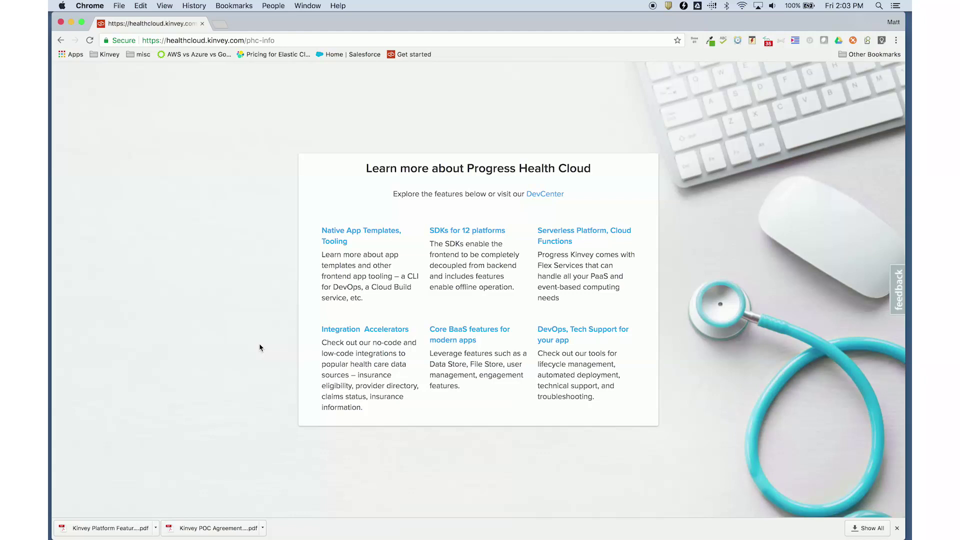
{"action": "left_click", "coordinate": [404, 56]}
- Sign in to Progress Health Cloud with the saved account credentials
{"action": "left_click", "coordinate": [421, 286]}
{"action": "type", "text": "delacey"}
{"action": "left_click", "coordinate": [418, 300]}
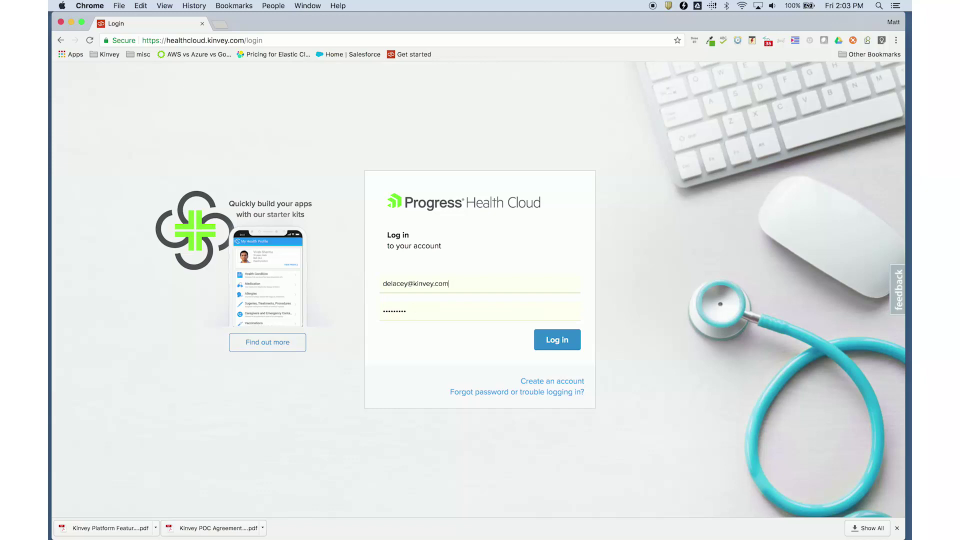
{"action": "left_click", "coordinate": [559, 347]}
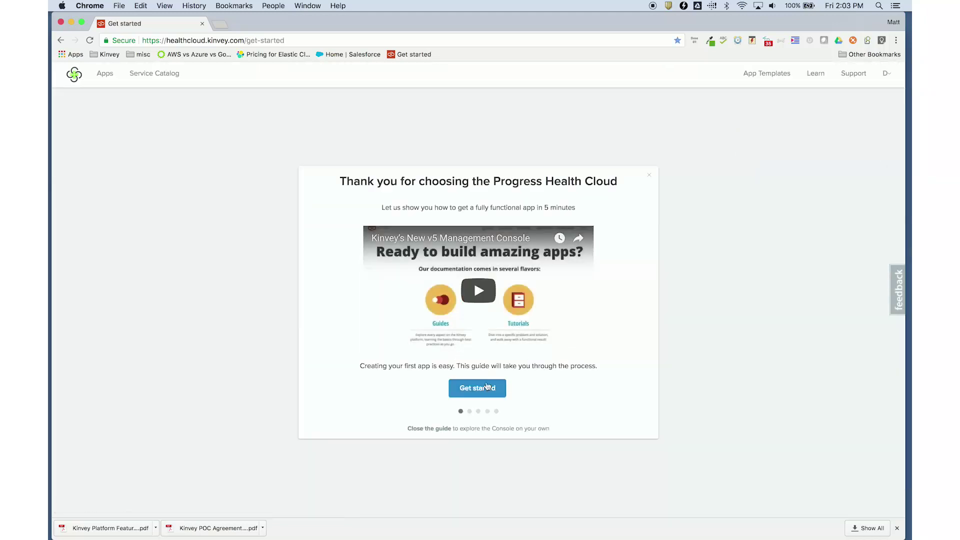
- Create the PatientCare app and select the Patient Care Template
{"action": "left_click", "coordinate": [481, 389]}
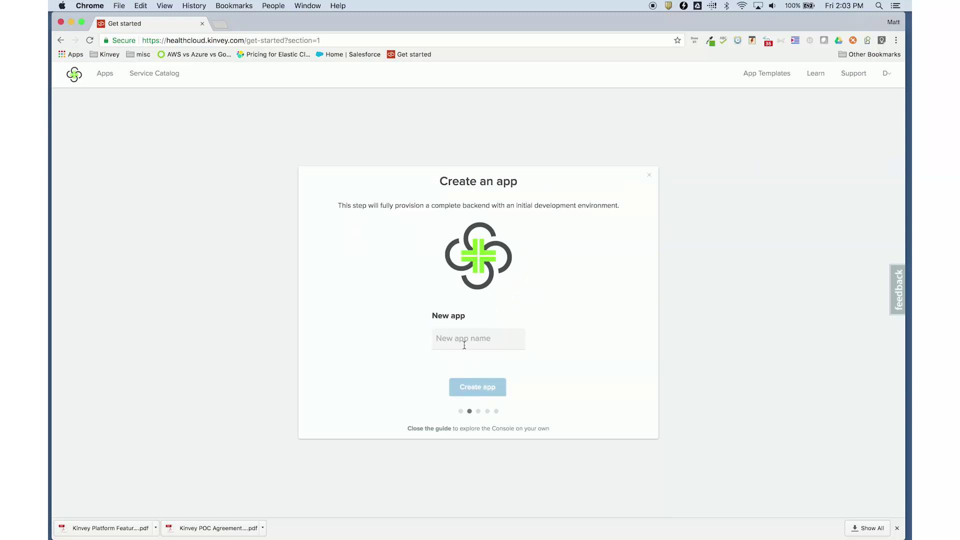
{"action": "type", "text": "PatientCare"}
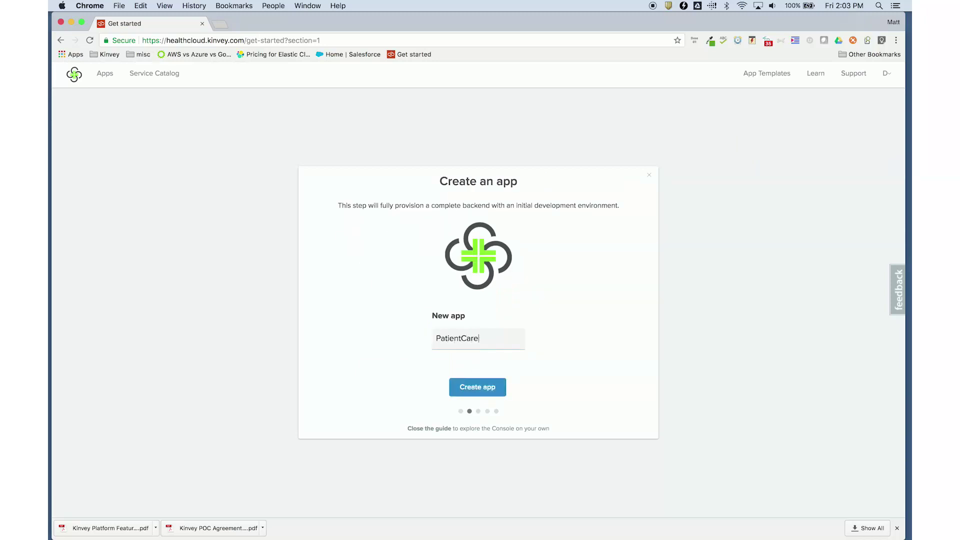
{"action": "left_click", "coordinate": [466, 384]}
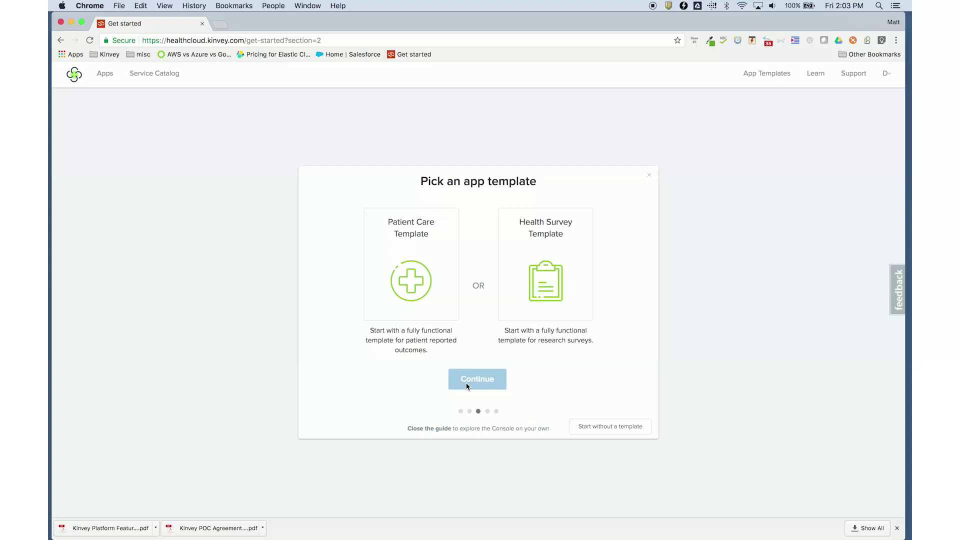
{"action": "left_click", "coordinate": [418, 276]}
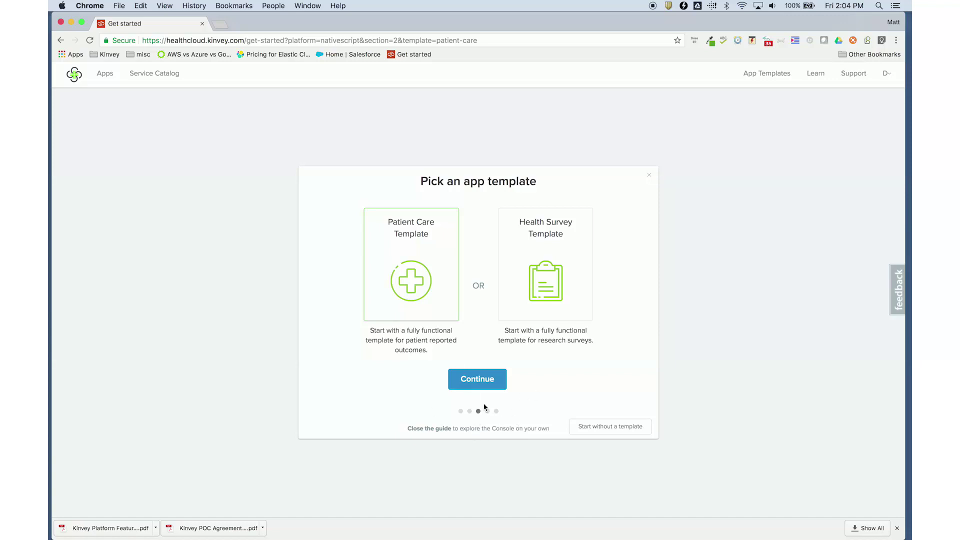
- Confirm the Patient Care template so its backend is generated and three setup steps appear
{"action": "left_click", "coordinate": [478, 387]}
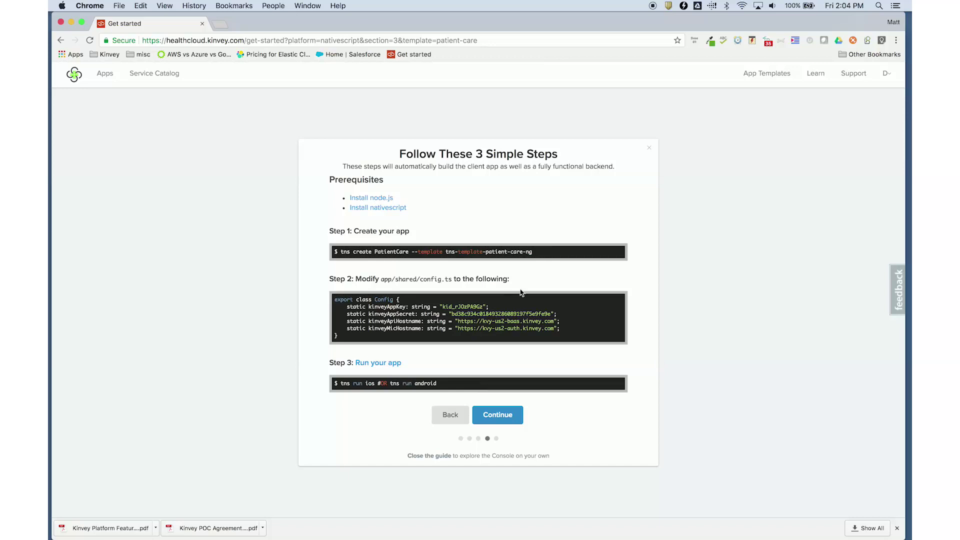
{"action": "left_click", "coordinate": [901, 430]}
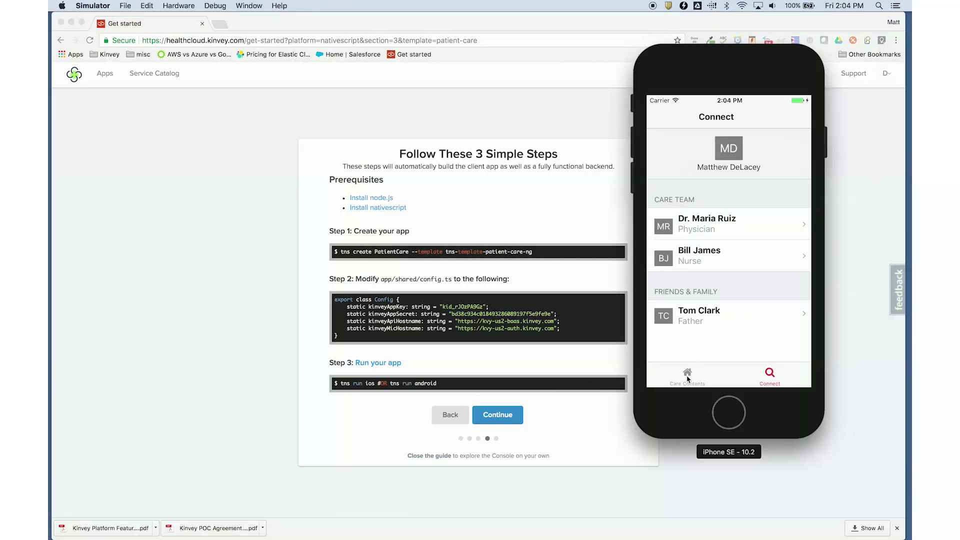
{"action": "left_click", "coordinate": [688, 378]}
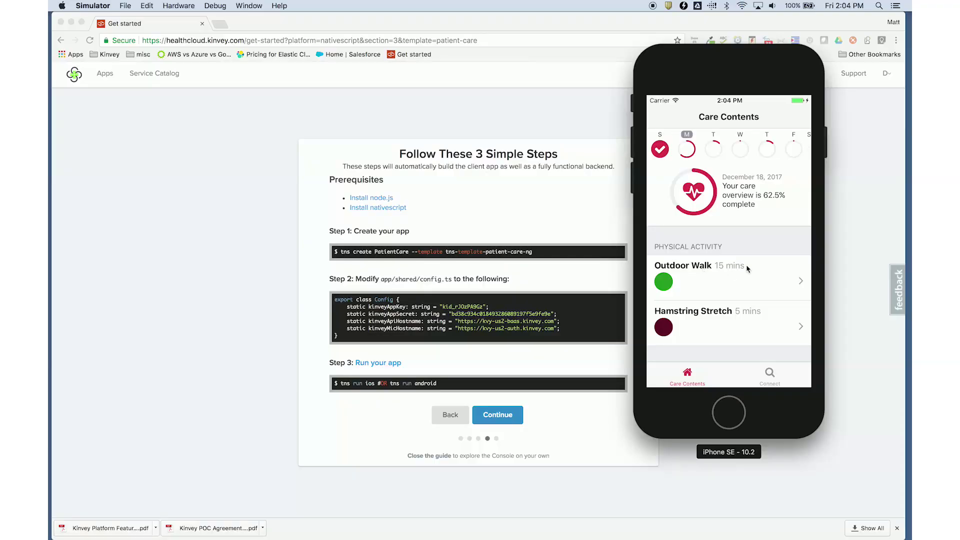
{"action": "left_click", "coordinate": [805, 284]}
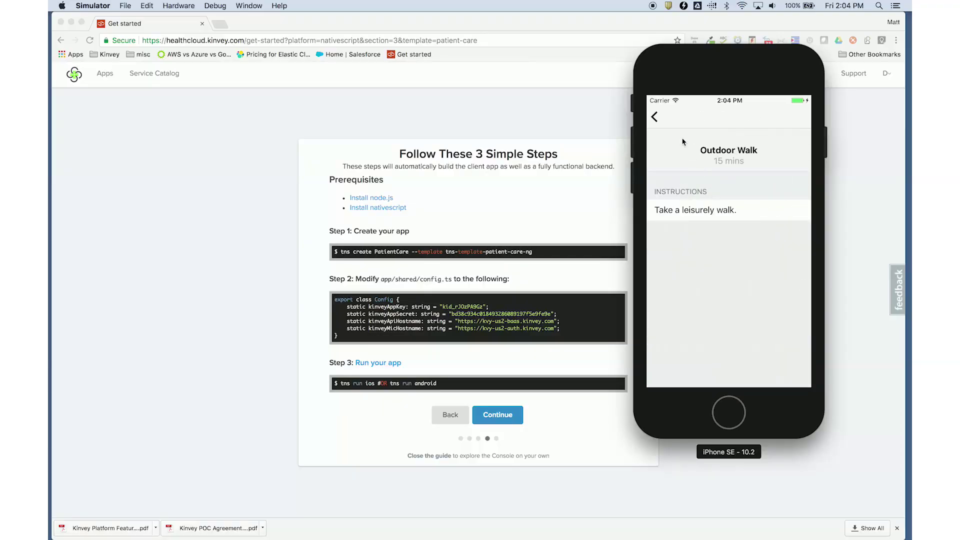
{"action": "left_click", "coordinate": [654, 116]}
{"action": "left_click", "coordinate": [802, 334]}
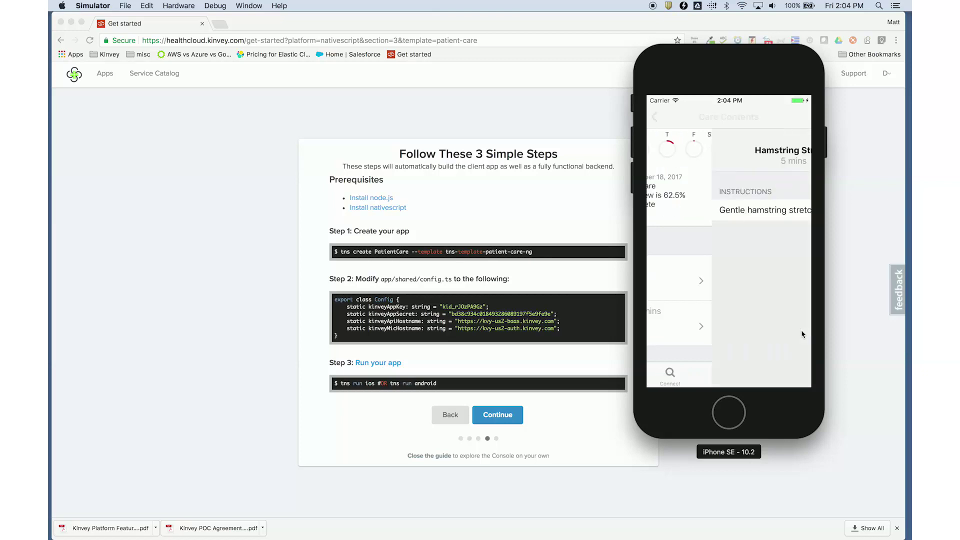
{"action": "left_click", "coordinate": [655, 117]}
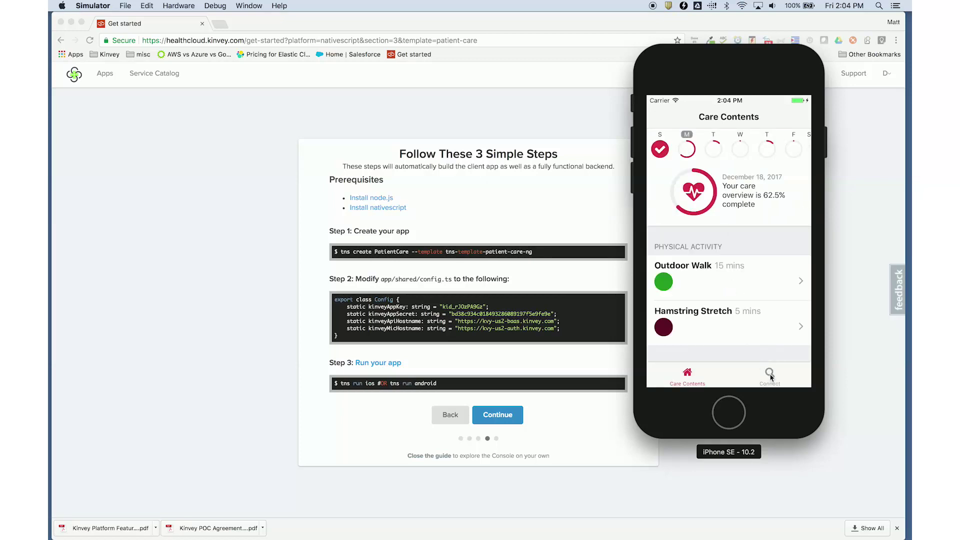
{"action": "left_click", "coordinate": [771, 376]}
{"action": "left_click", "coordinate": [799, 223]}
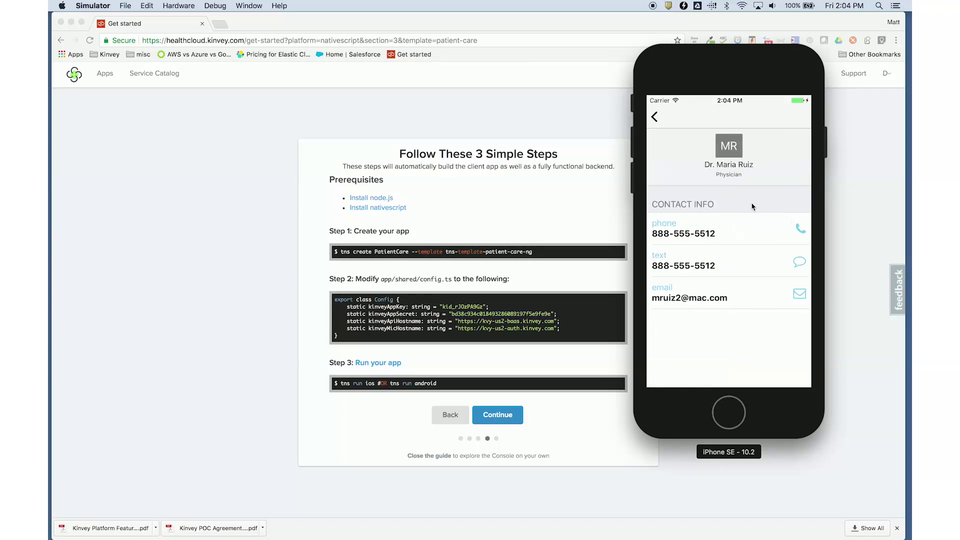
{"action": "left_click", "coordinate": [658, 119]}
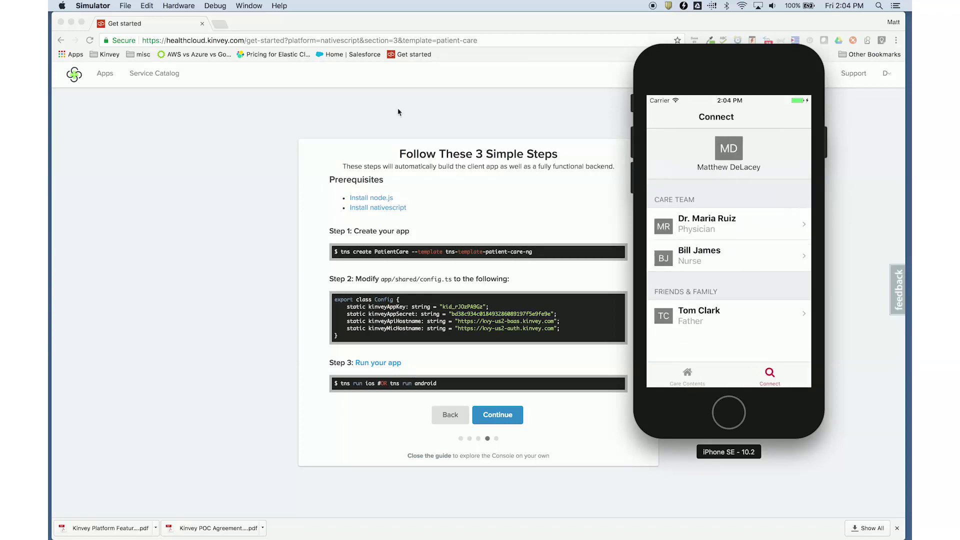
{"action": "left_click", "coordinate": [150, 31]}
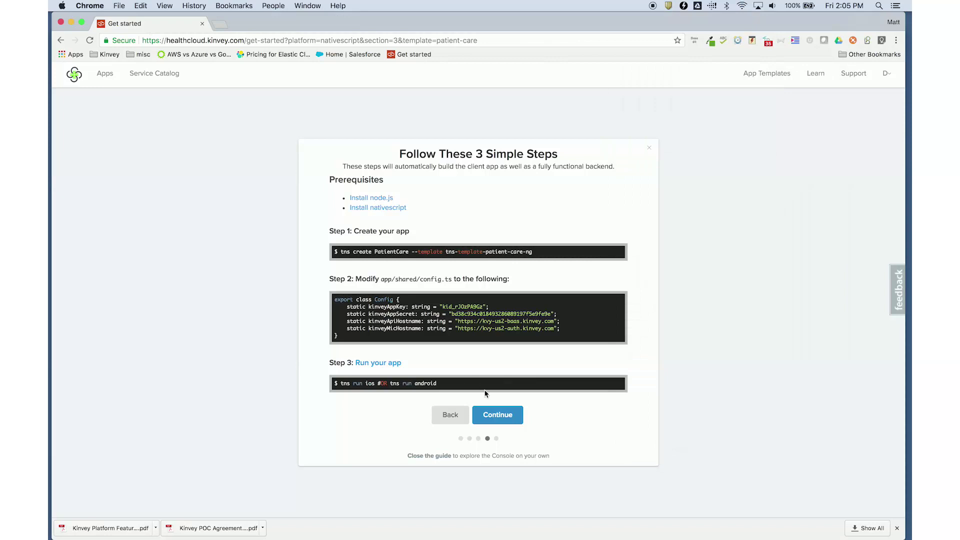
- Close the guide and land on the PatientCare development dashboard with its Activity, Contact, Document and Event collections
{"action": "left_click", "coordinate": [501, 411]}
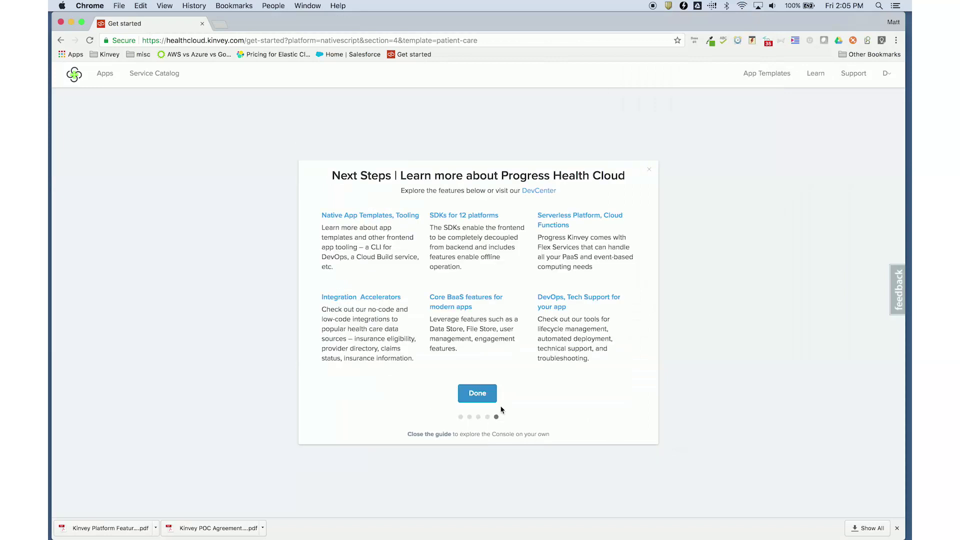
{"action": "left_click", "coordinate": [478, 394]}
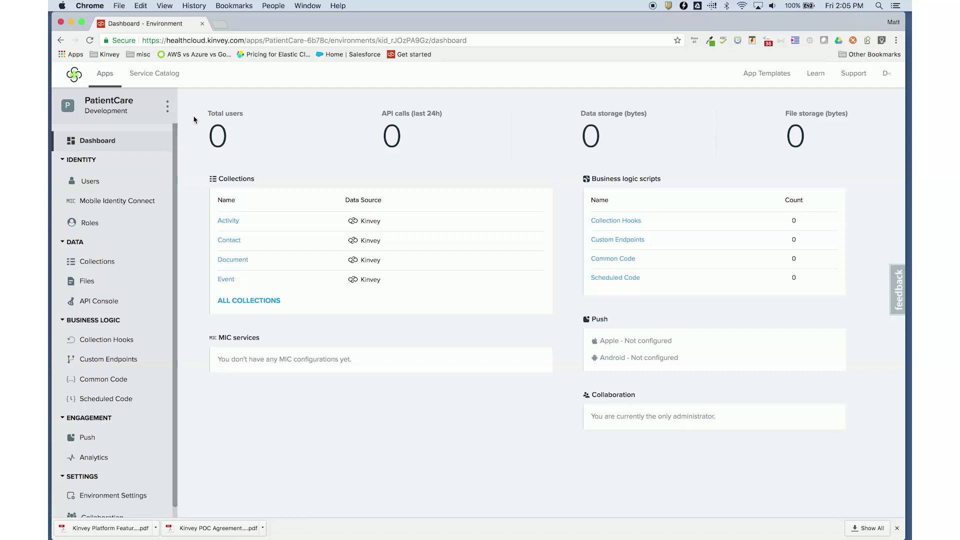
- Add a RapidData service of type RapidHealth Information from the Service Catalog
{"action": "left_click", "coordinate": [164, 77]}
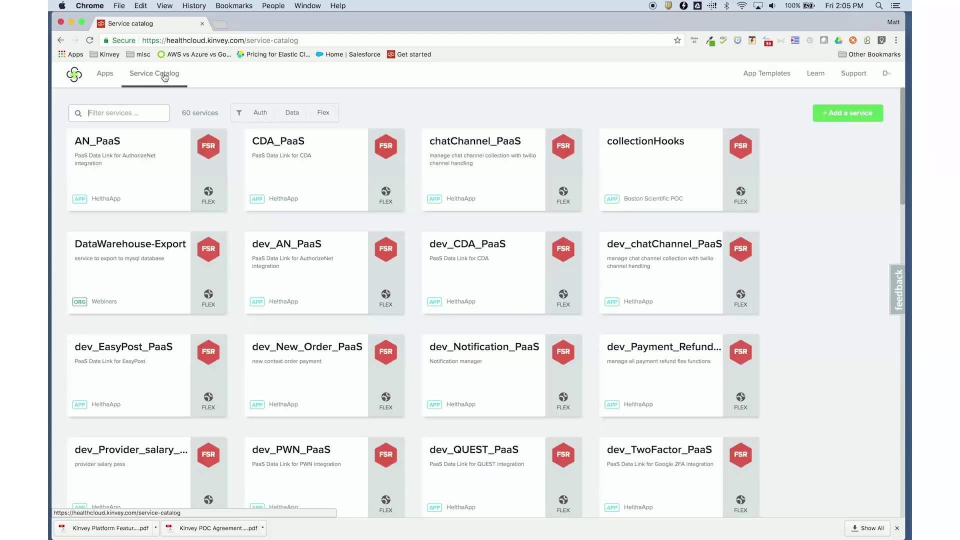
{"action": "left_click", "coordinate": [836, 114]}
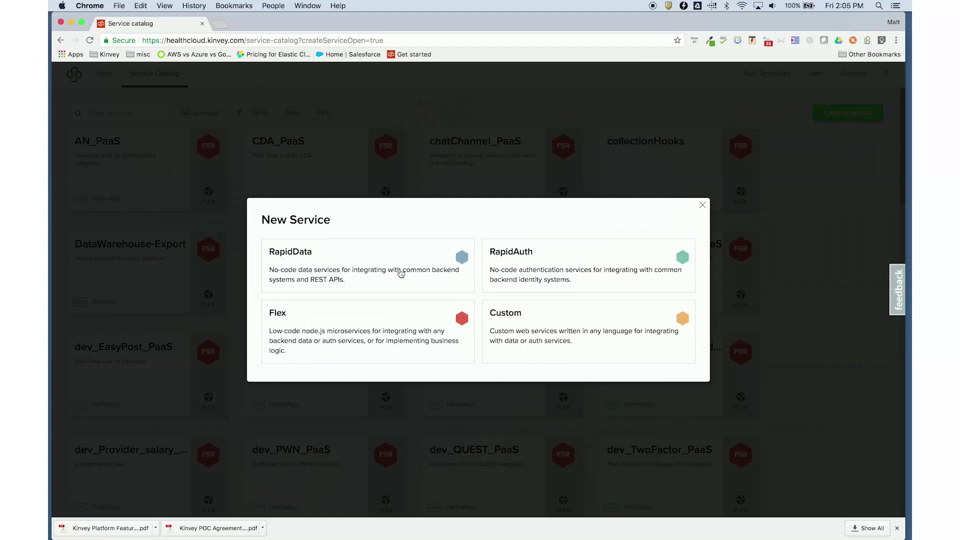
{"action": "left_click", "coordinate": [401, 273]}
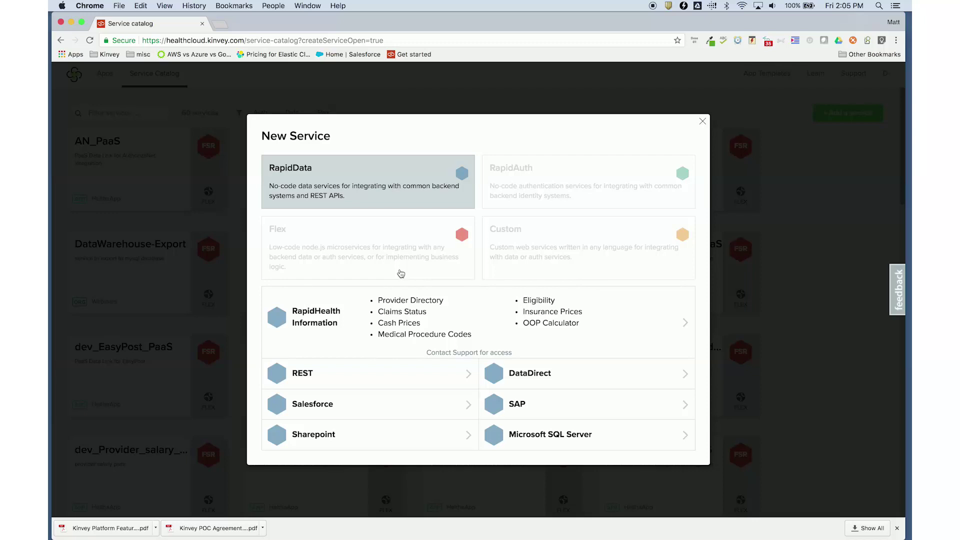
{"action": "left_click", "coordinate": [351, 318]}
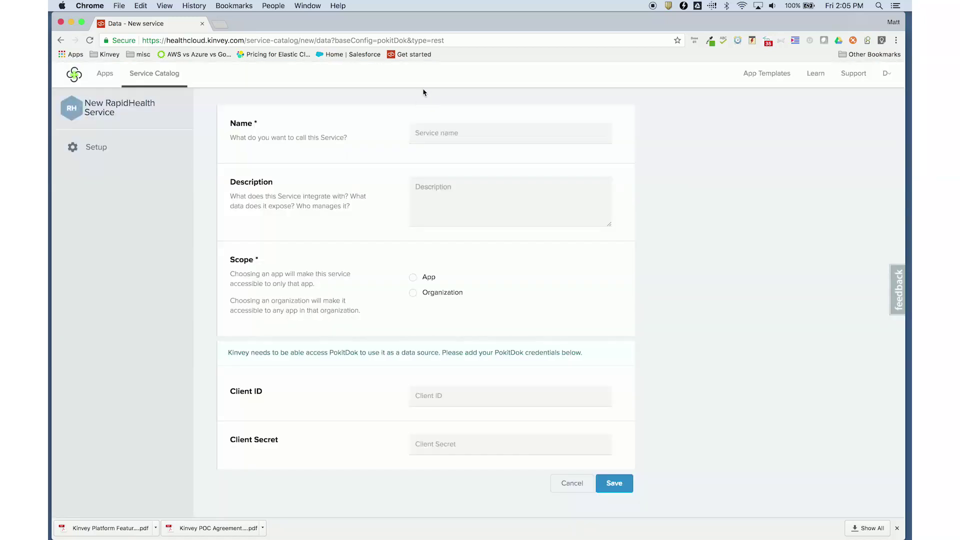
- Name the service Healthcare Info and scope it to the MyPatientCare app
{"action": "left_click", "coordinate": [438, 132]}
{"action": "type", "text": "Health"}
{"action": "type", "text": "hcar"}
{"action": "type", "text": "e Info"}
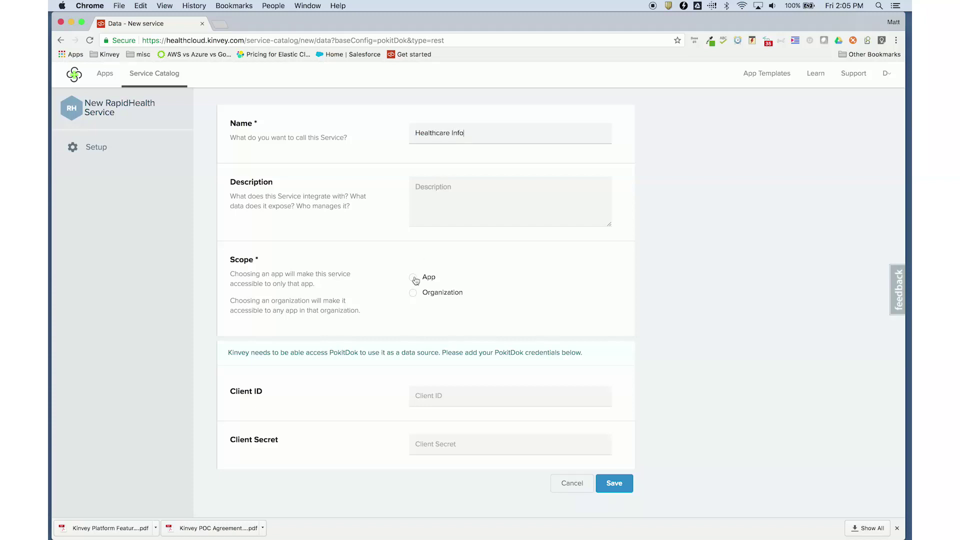
{"action": "left_click", "coordinate": [413, 277]}
{"action": "left_click", "coordinate": [531, 305]}
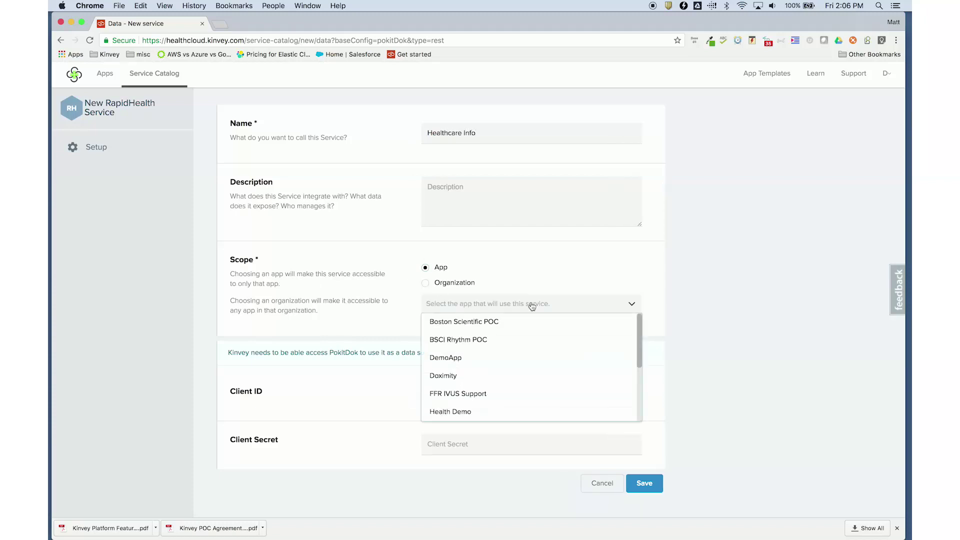
{"action": "scroll", "coordinate": [515, 381], "scroll_direction": "down", "scroll_amount": 2}
{"action": "scroll", "coordinate": [516, 382], "scroll_direction": "down", "scroll_amount": 2}
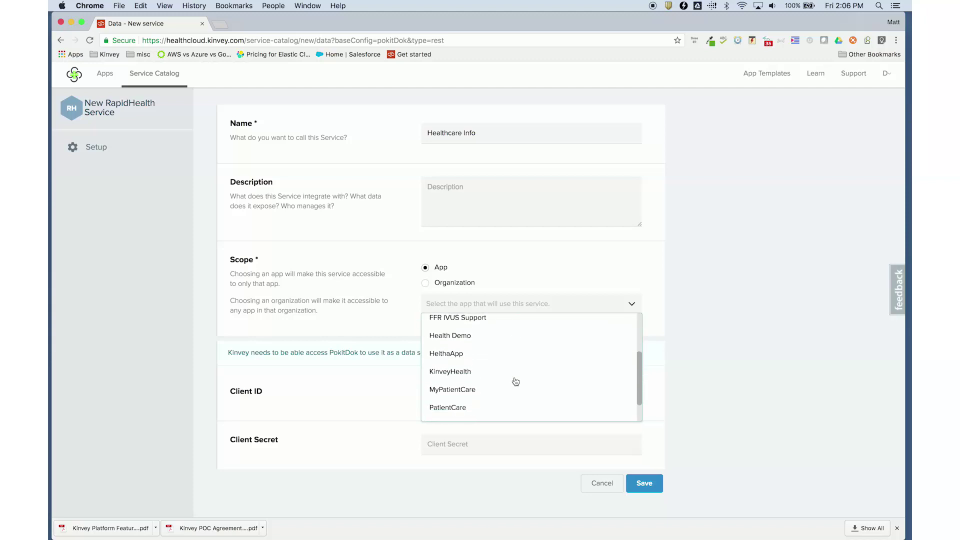
{"action": "left_click", "coordinate": [476, 386]}
- Enter the PokitDok client ID and client secret and save the service
{"action": "left_click", "coordinate": [425, 402]}
{"action": "type", "text": "a"}
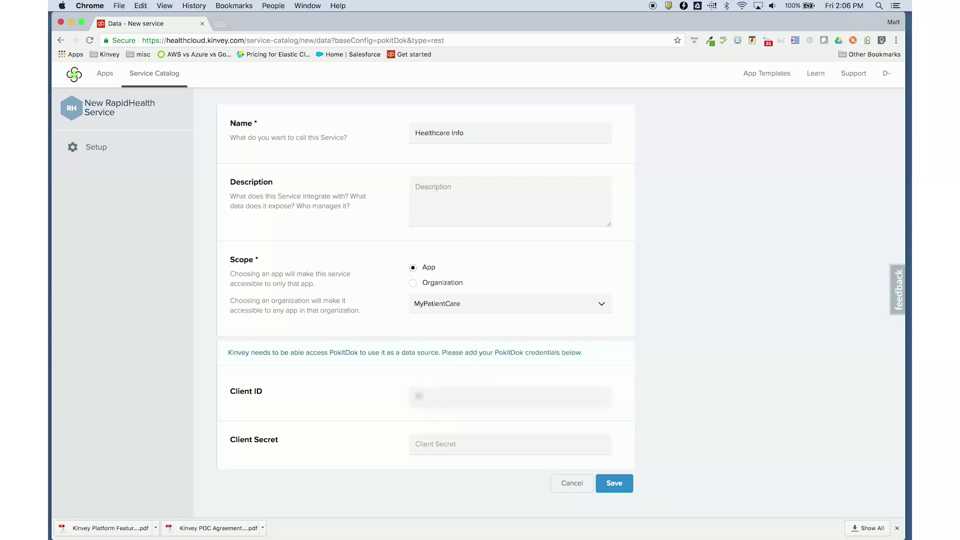
{"action": "type", "text": "abcd"}
{"action": "type", "text": "efghijklmnop"}
{"action": "key", "text": "Tab"}
{"action": "type", "text": "aa"}
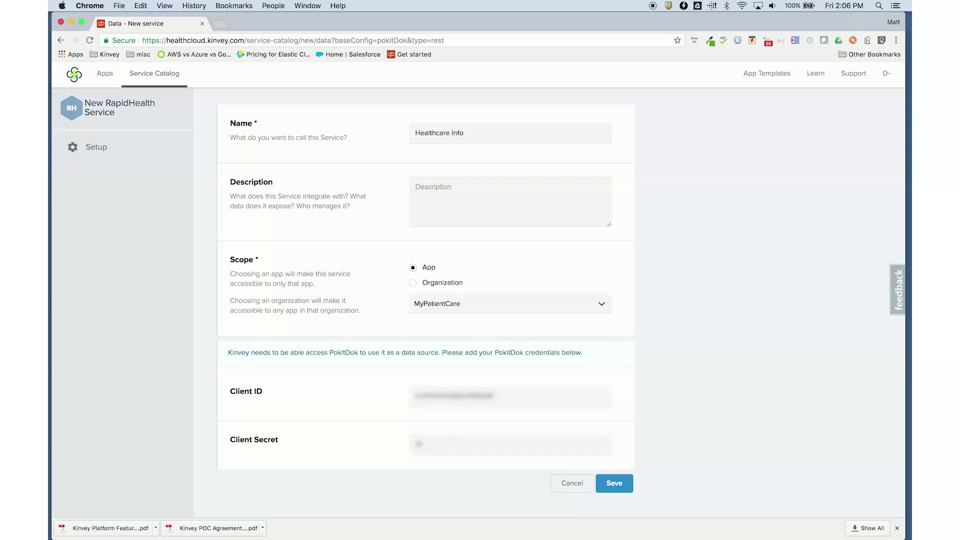
{"action": "type", "text": "bcdefghijklmnopqrstuvwxyz0123456789"}
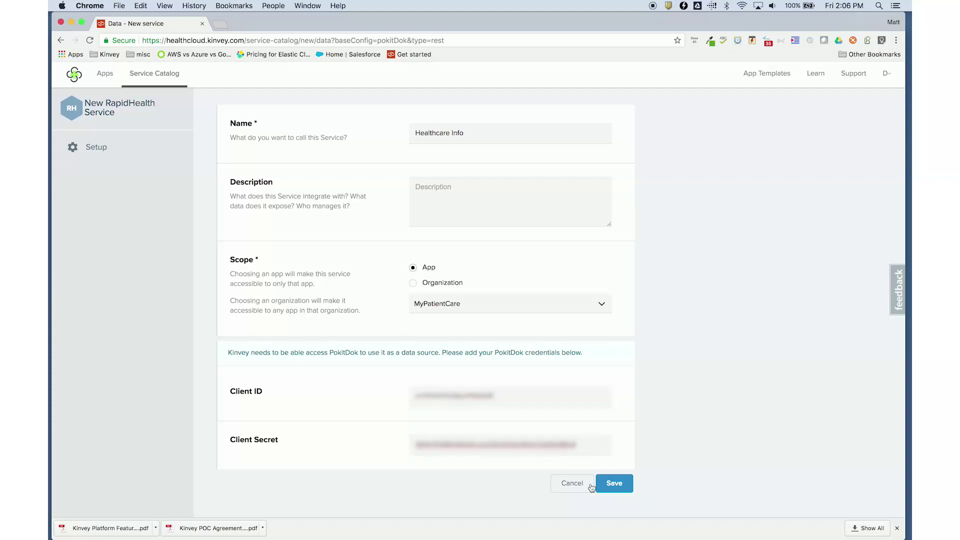
{"action": "left_click", "coordinate": [613, 484]}
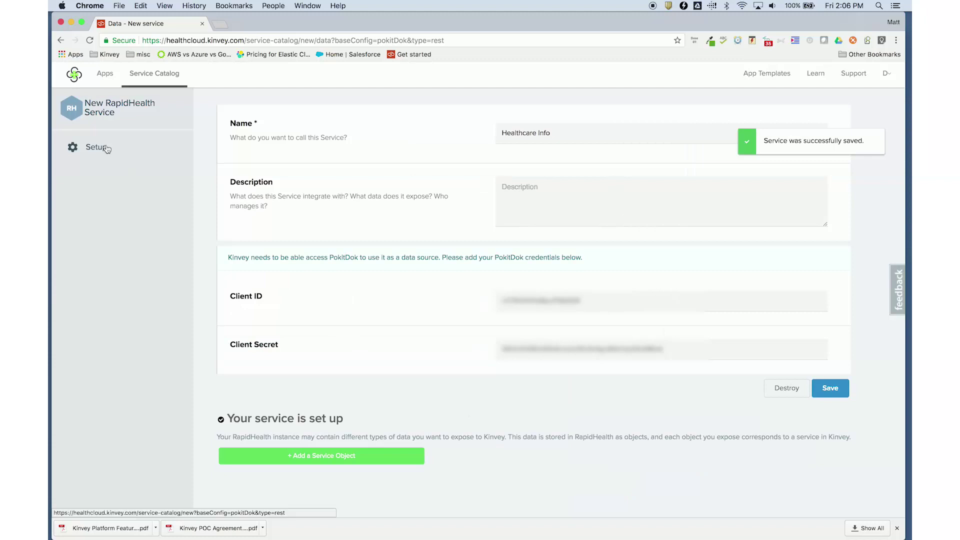
{"action": "left_click", "coordinate": [307, 459]}
- Discover the service's source objects, review the 27 lists found, and return to Apps
{"action": "left_click", "coordinate": [453, 148]}
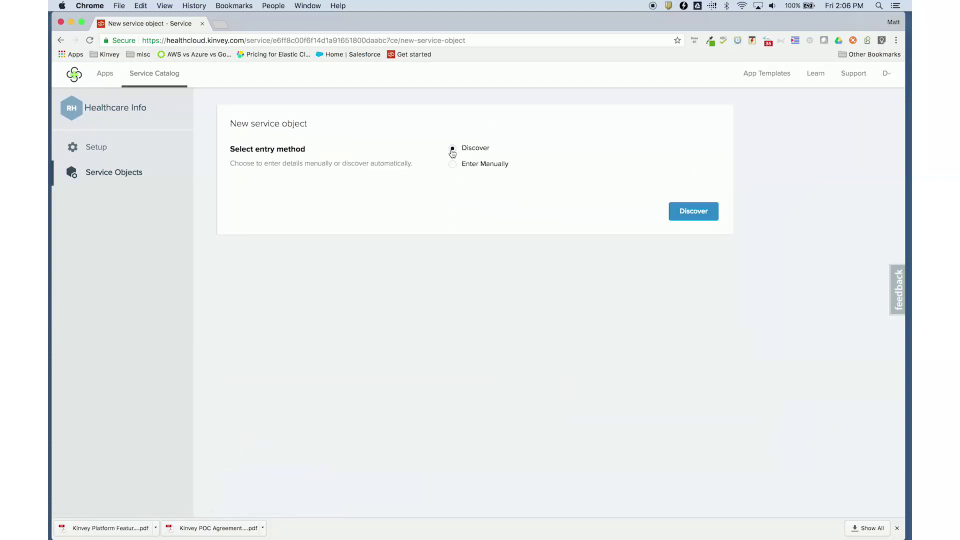
{"action": "left_click", "coordinate": [698, 215]}
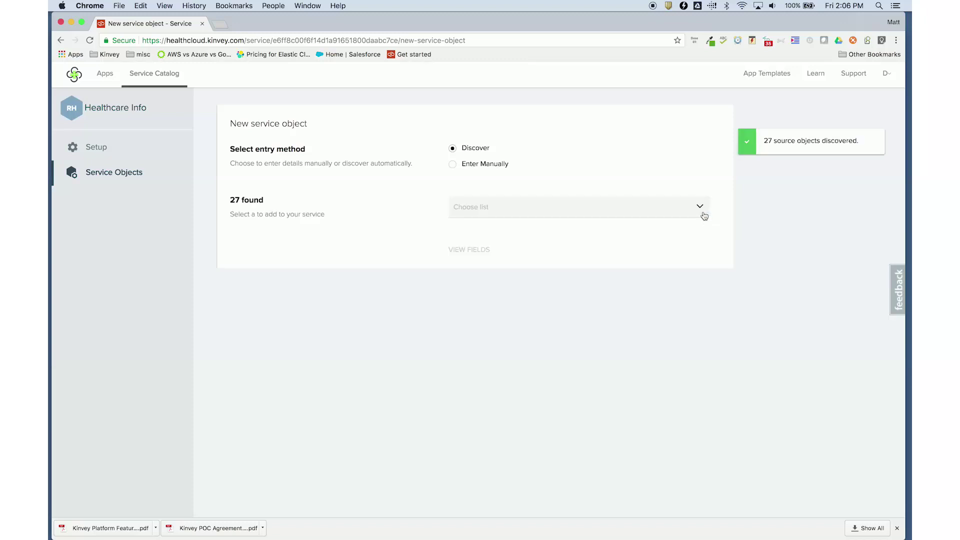
{"action": "left_click", "coordinate": [697, 208]}
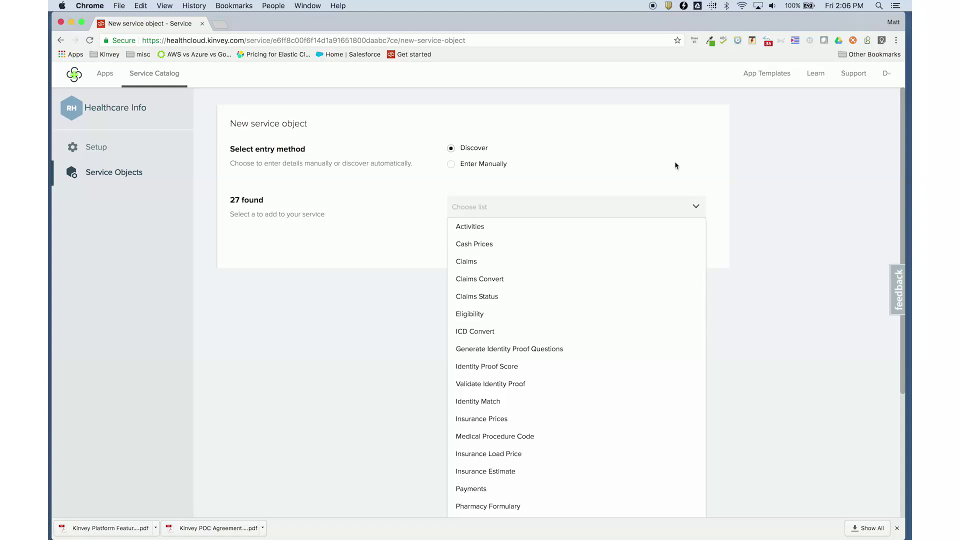
{"action": "left_click", "coordinate": [98, 76]}
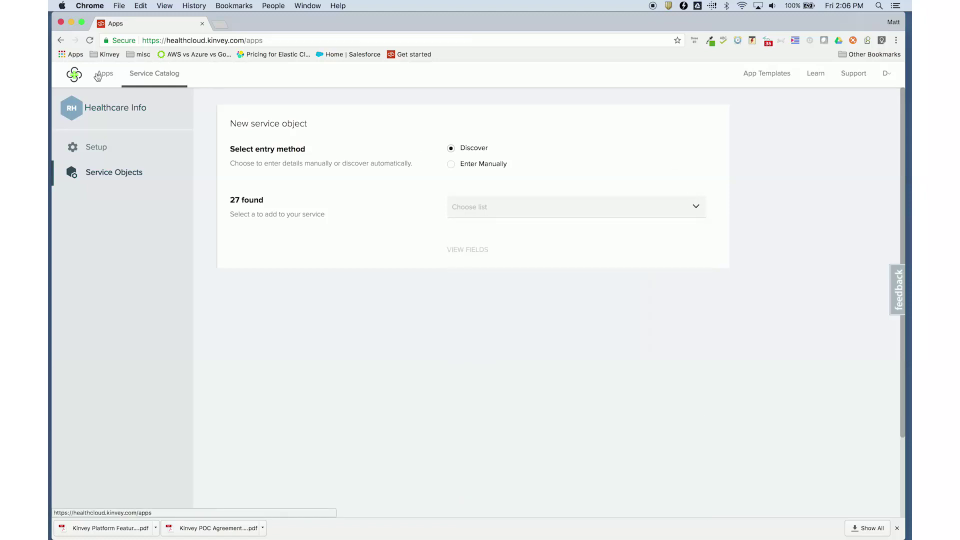
{"action": "scroll", "coordinate": [151, 322], "scroll_direction": "down", "scroll_amount": 2}
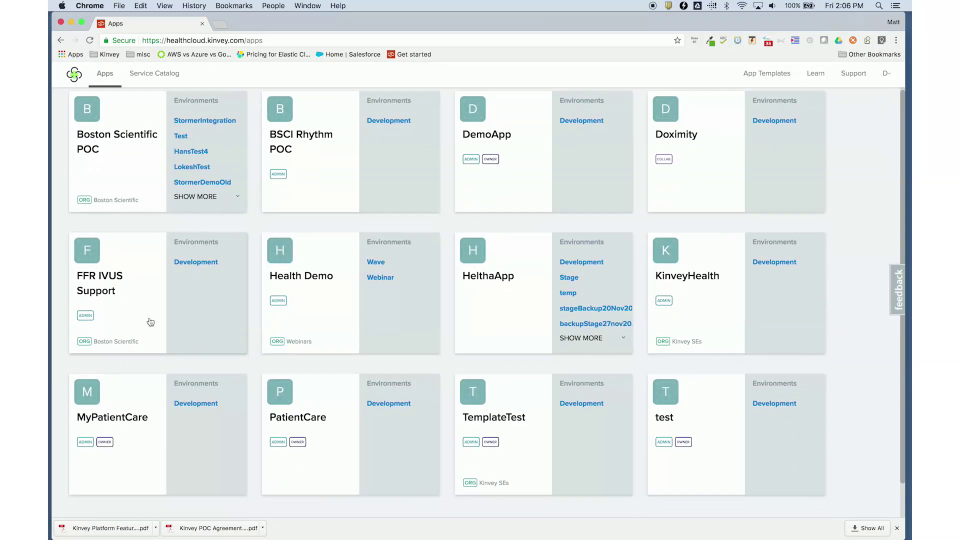
- Open the Development environment from the MyPatientCare app card
{"action": "left_click", "coordinate": [195, 405]}
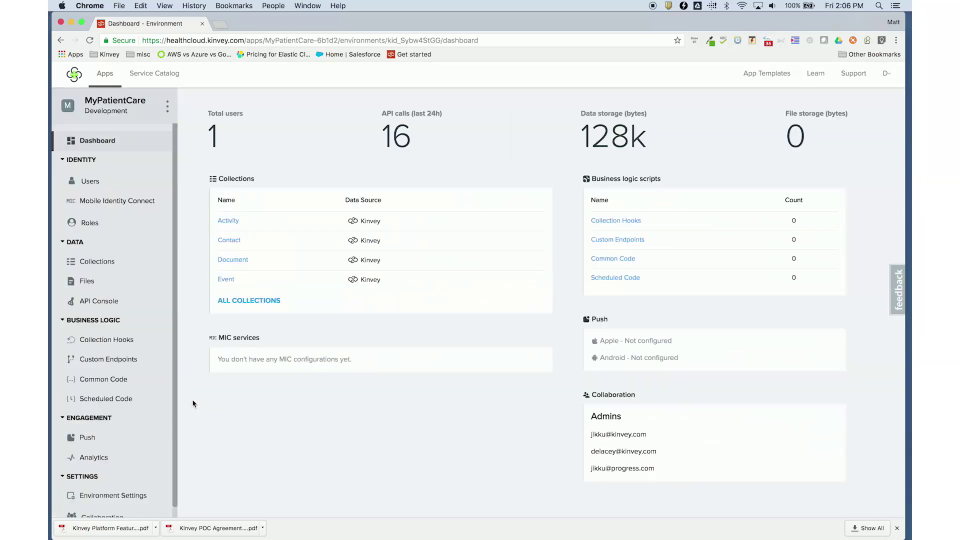